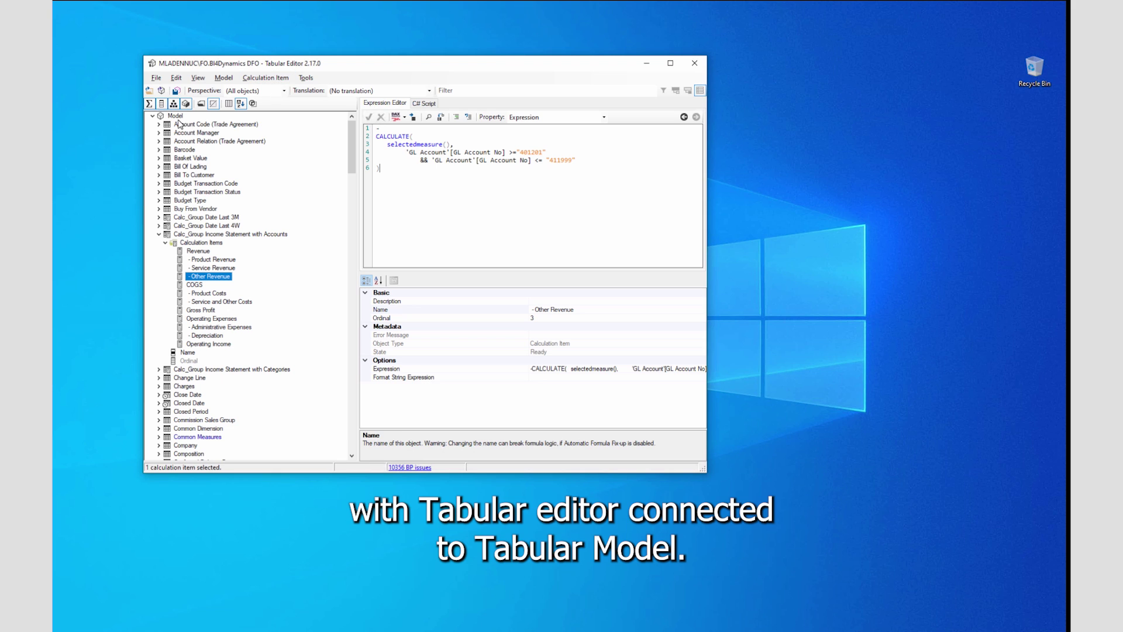
pyautogui.click(209, 234)
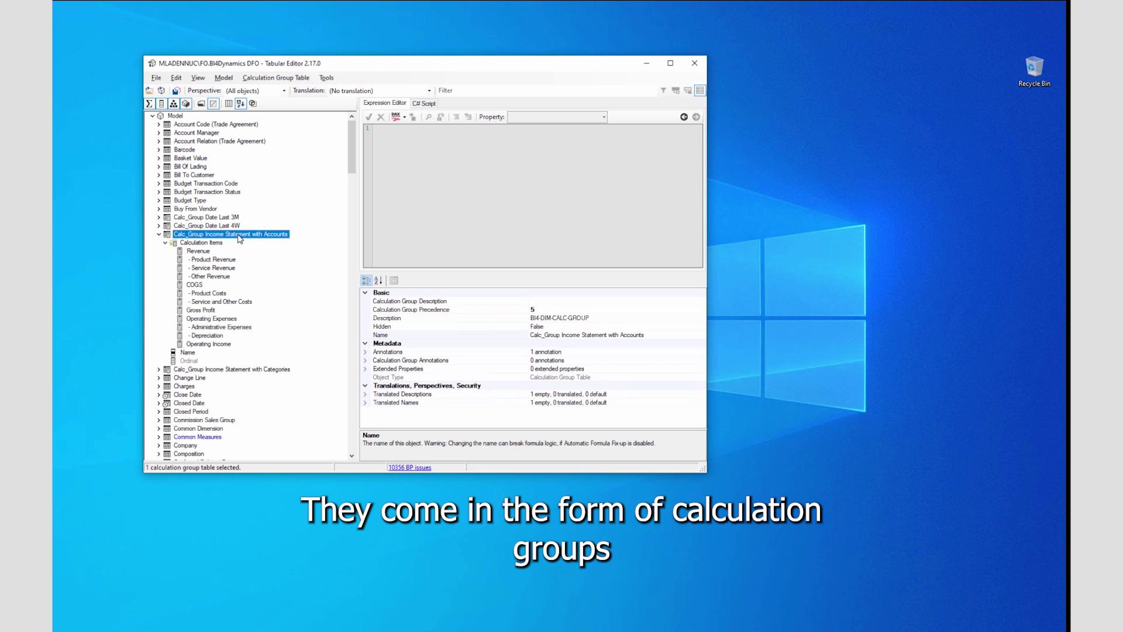
pyautogui.click(208, 261)
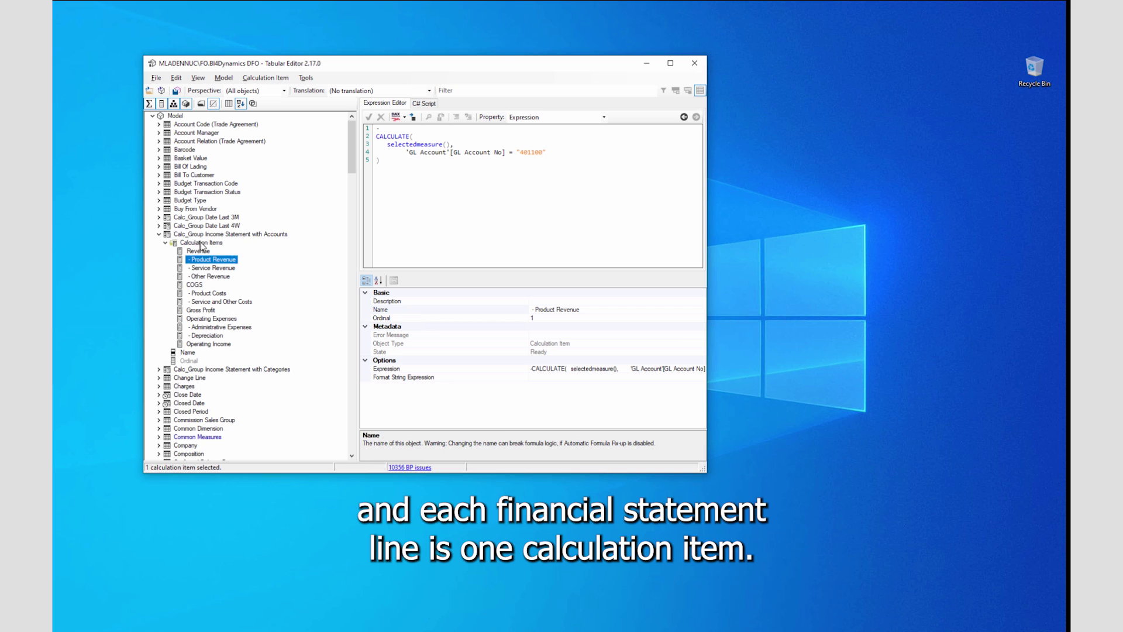
pyautogui.click(208, 276)
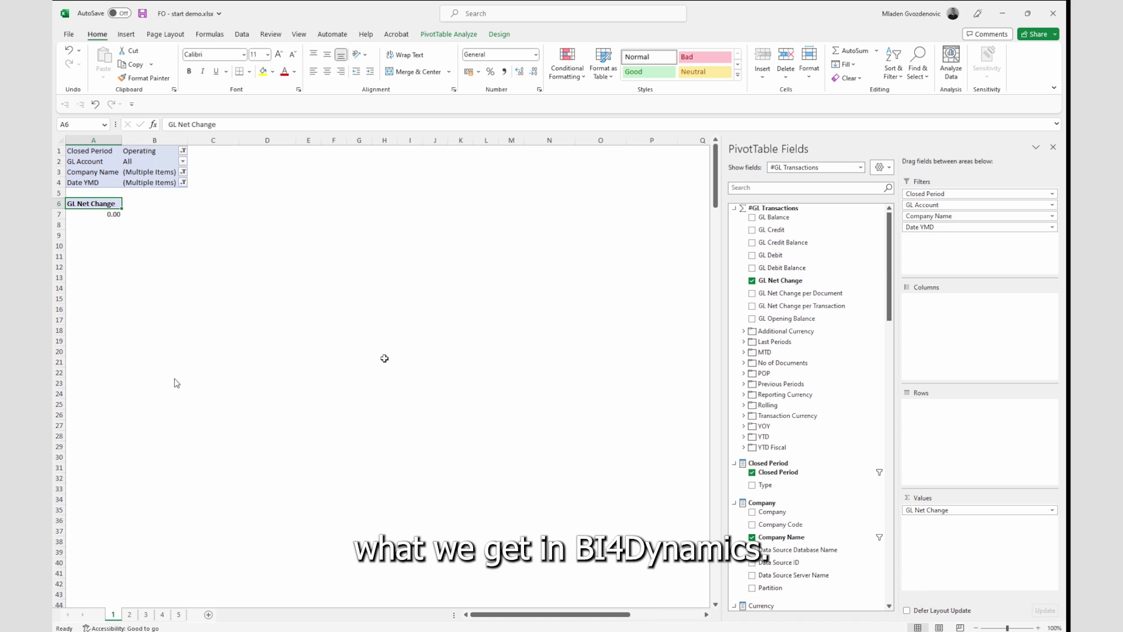
# Step: Show the Calc_Group Income Statement with Accounts fields and put Name in the Rows area
pyautogui.click(830, 169)
pyautogui.scroll(3, 904, 258)
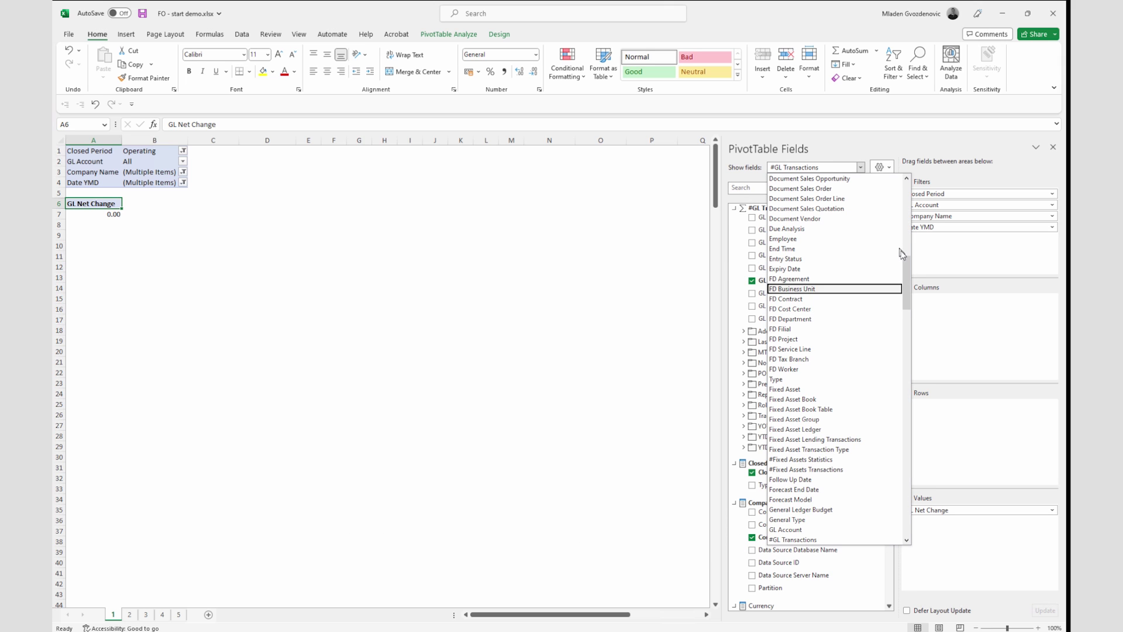
pyautogui.scroll(10, 904, 252)
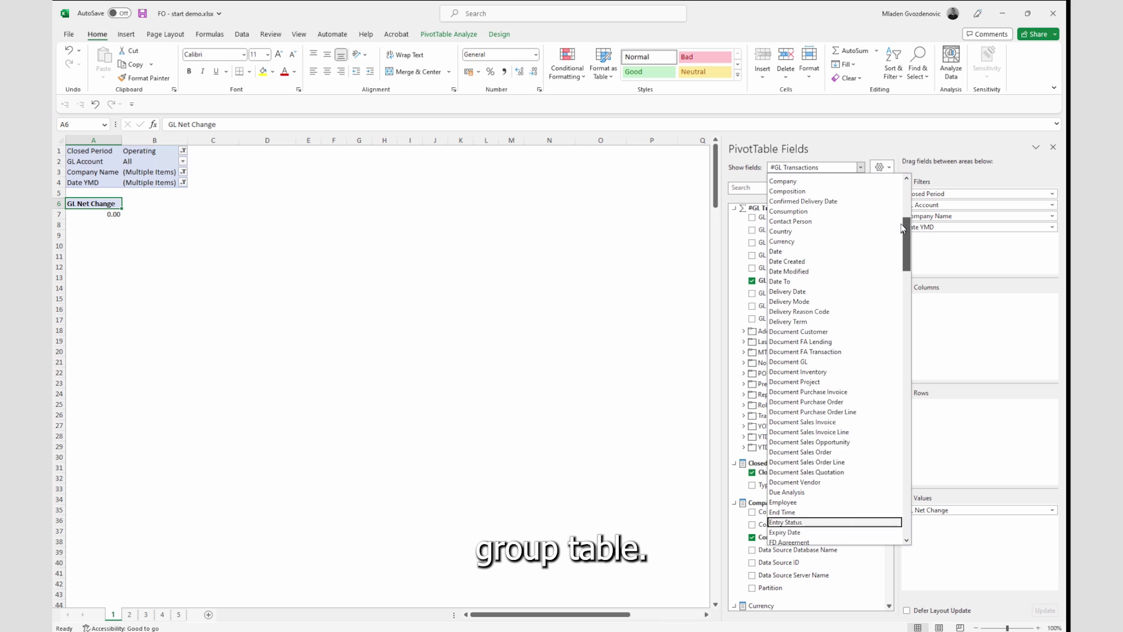
pyautogui.click(860, 230)
pyautogui.click(830, 170)
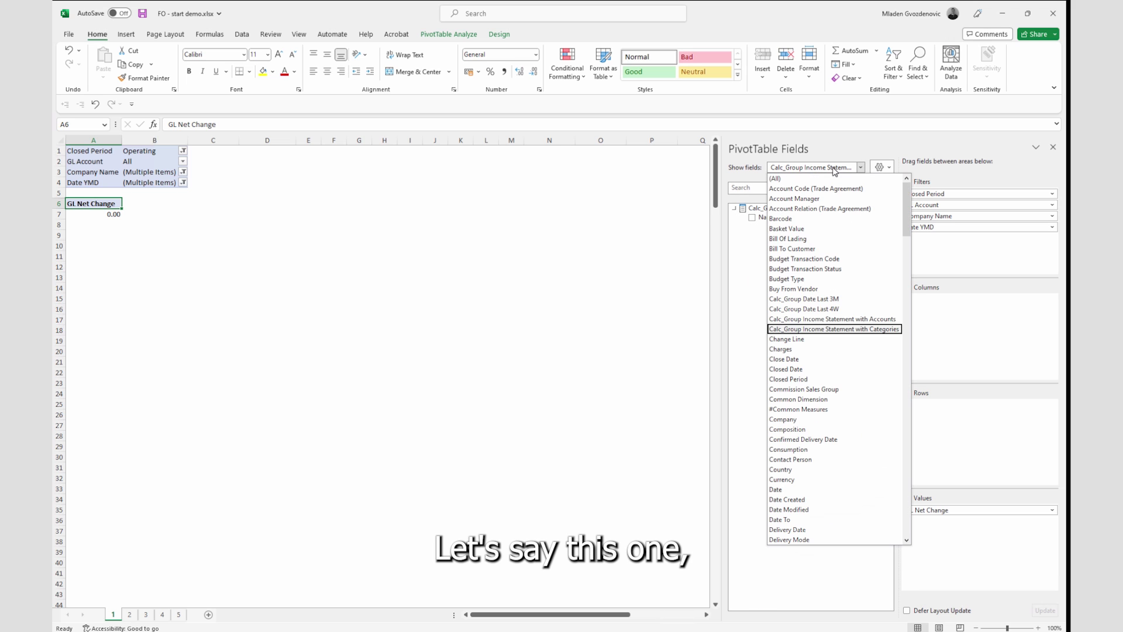
pyautogui.click(821, 323)
pyautogui.moveTo(769, 221); pyautogui.dragTo(943, 437)
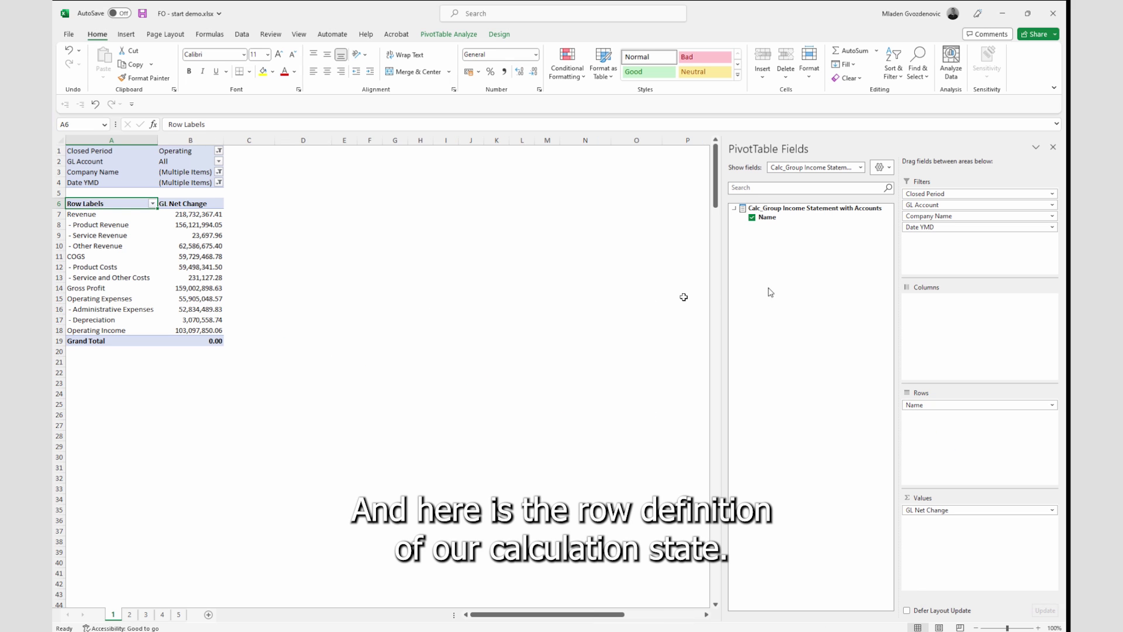
# Step: Move Date YMD into Columns, then back into Filters above Company Name
pyautogui.click(197, 237)
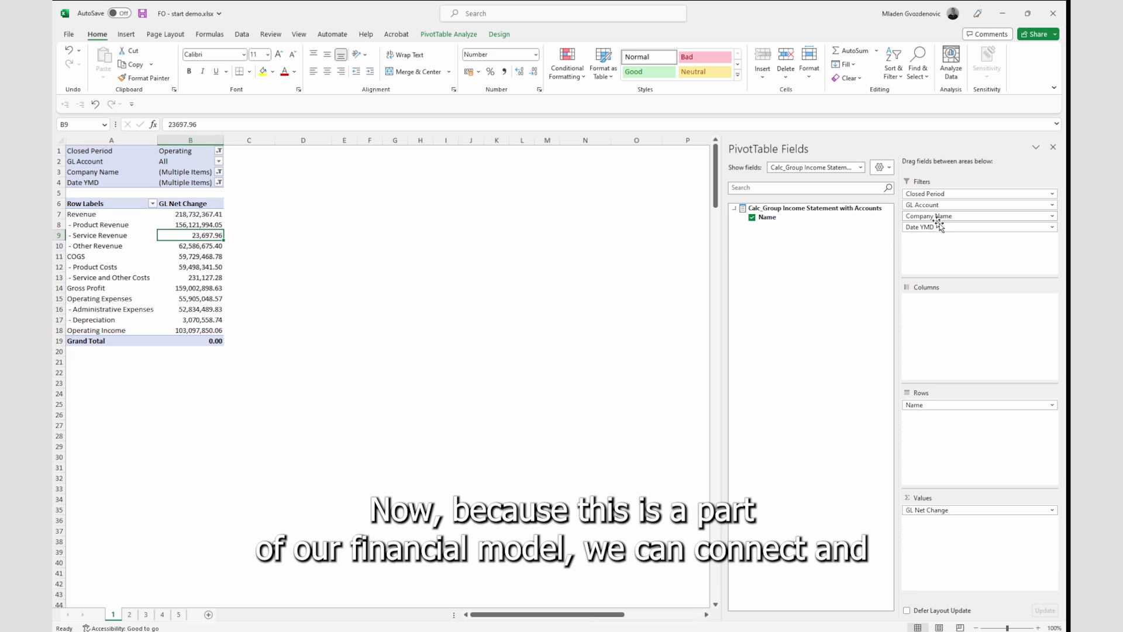
pyautogui.moveTo(939, 225)
pyautogui.mouseDown()
pyautogui.moveTo(962, 309)
pyautogui.moveTo(931, 218)
pyautogui.moveTo(954, 331)
pyautogui.moveTo(956, 258)
pyautogui.moveTo(933, 228)
pyautogui.mouseUp()
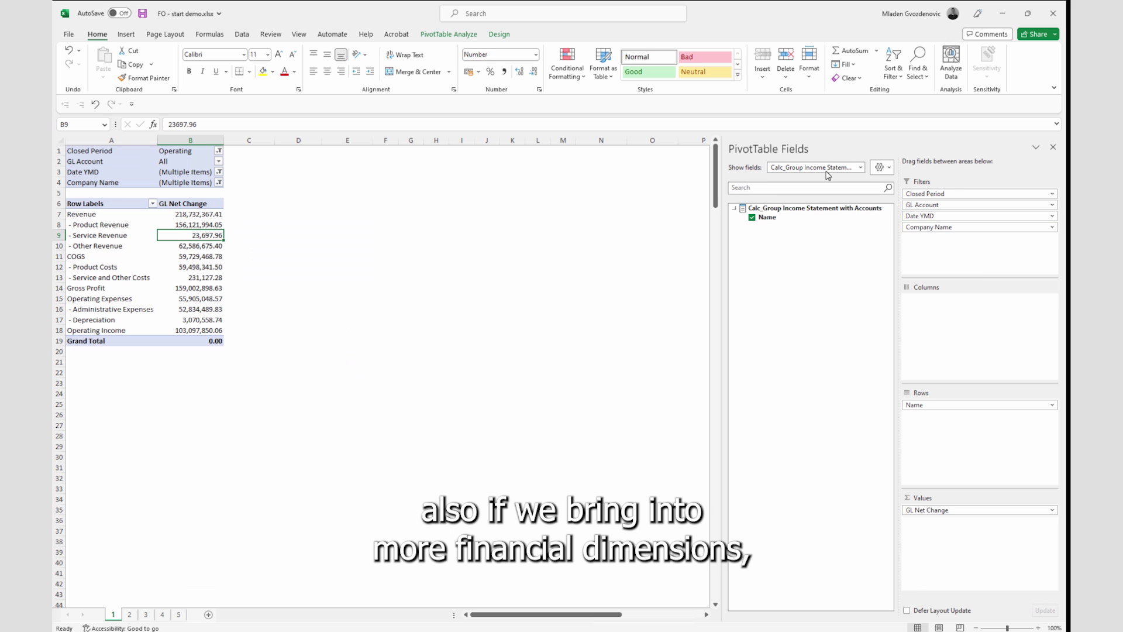
pyautogui.click(827, 168)
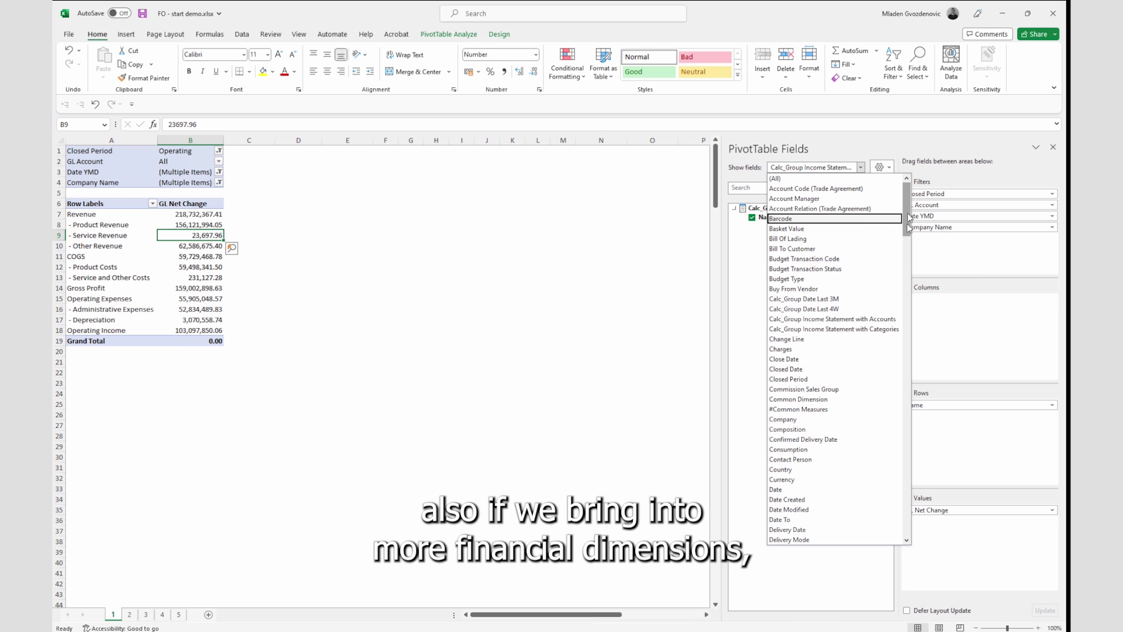
pyautogui.moveTo(909, 222); pyautogui.dragTo(911, 319)
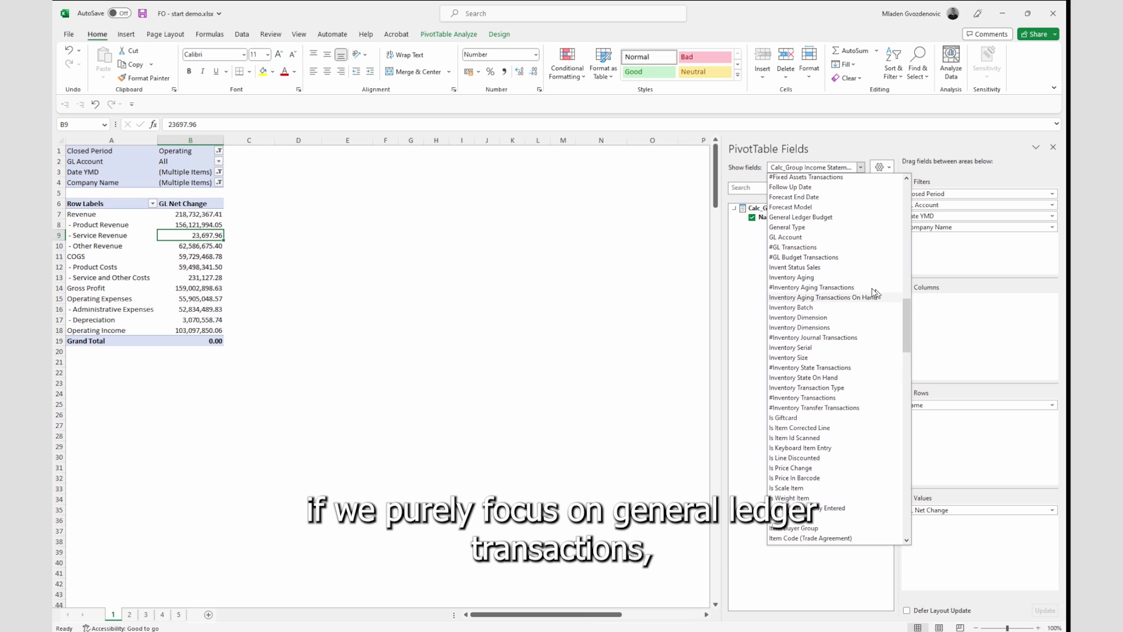
pyautogui.click(819, 250)
# Step: Collapse all field tables, add FD Department Name as columns, then remove it again
pyautogui.click(889, 167)
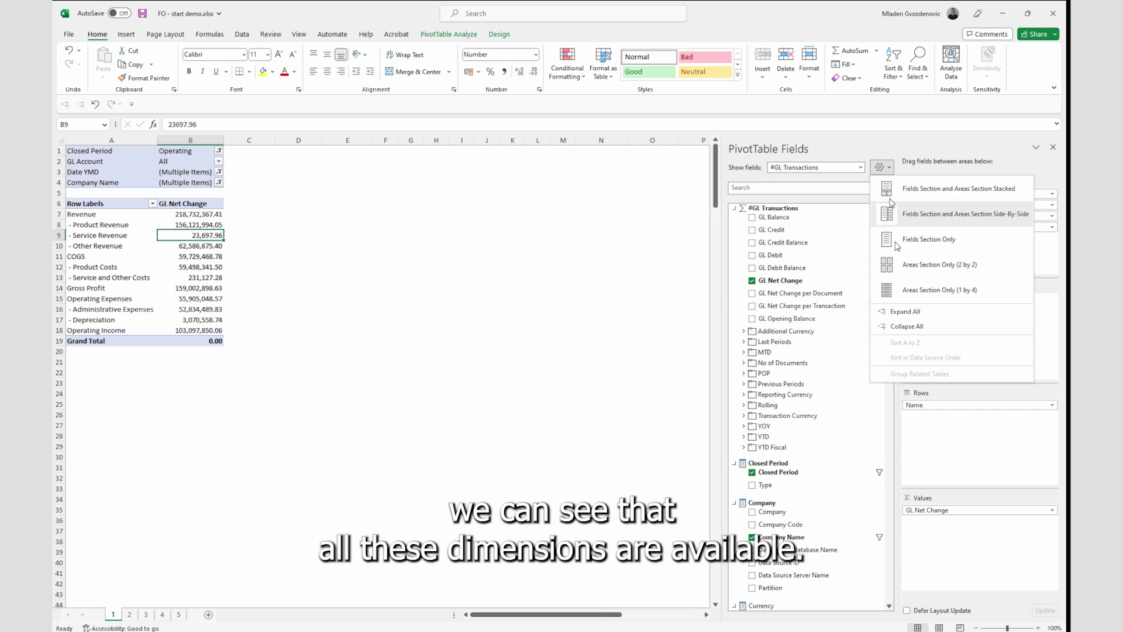
pyautogui.click(913, 329)
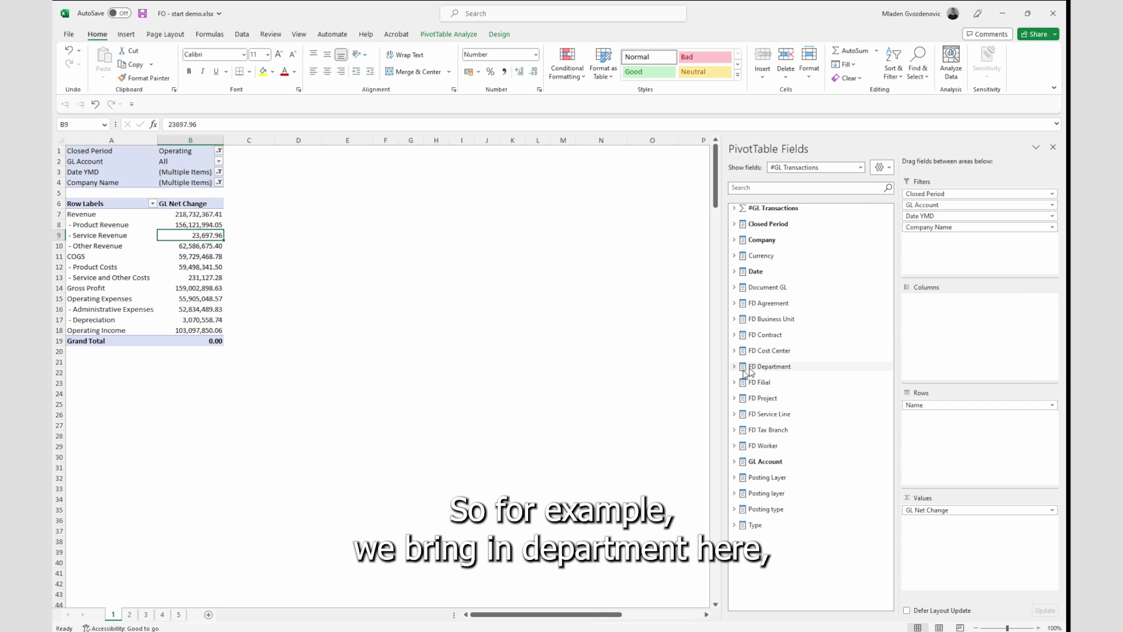
pyautogui.click(734, 367)
pyautogui.moveTo(827, 401); pyautogui.dragTo(945, 351)
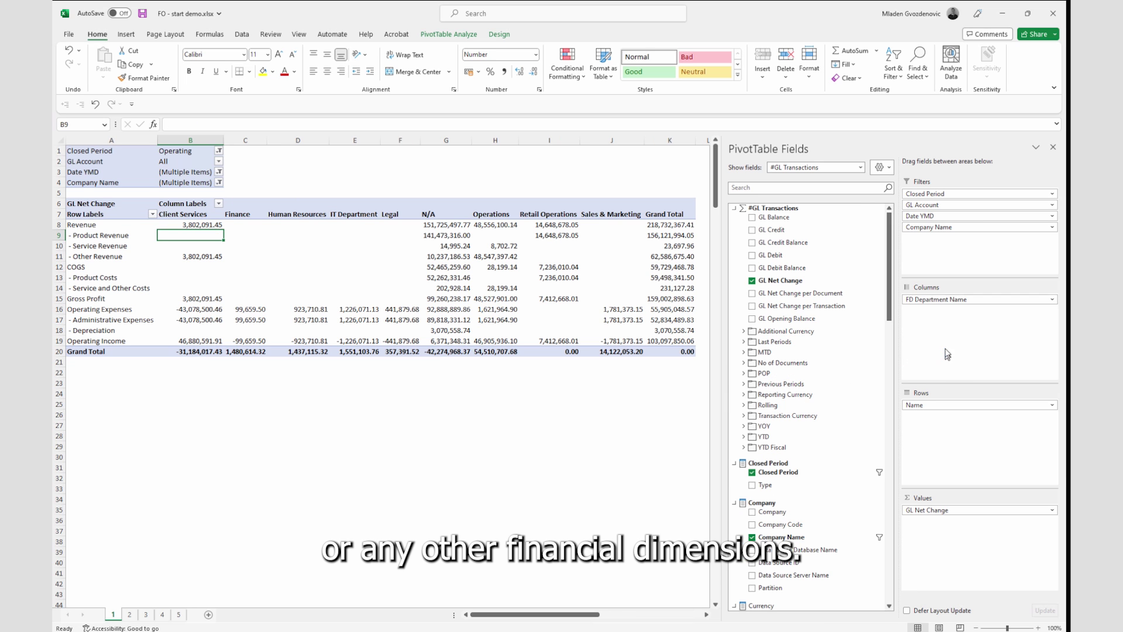
pyautogui.moveTo(939, 302); pyautogui.dragTo(816, 288)
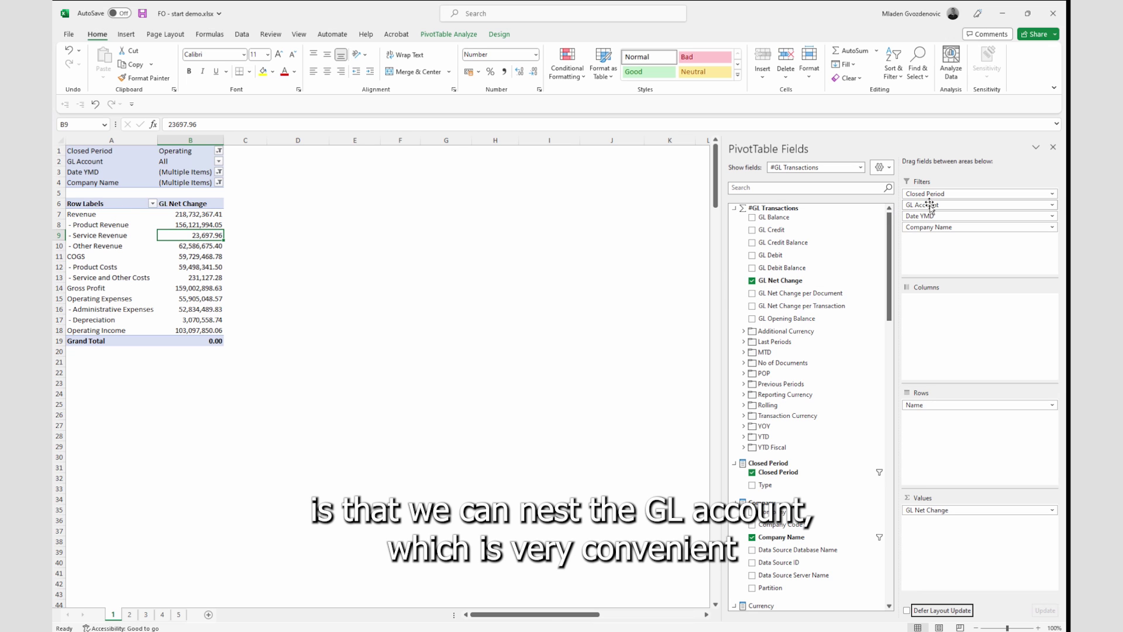
# Step: Nest GL Account under Name in Rows, review the accounts, then return it to Filters
pyautogui.moveTo(930, 205); pyautogui.dragTo(953, 434)
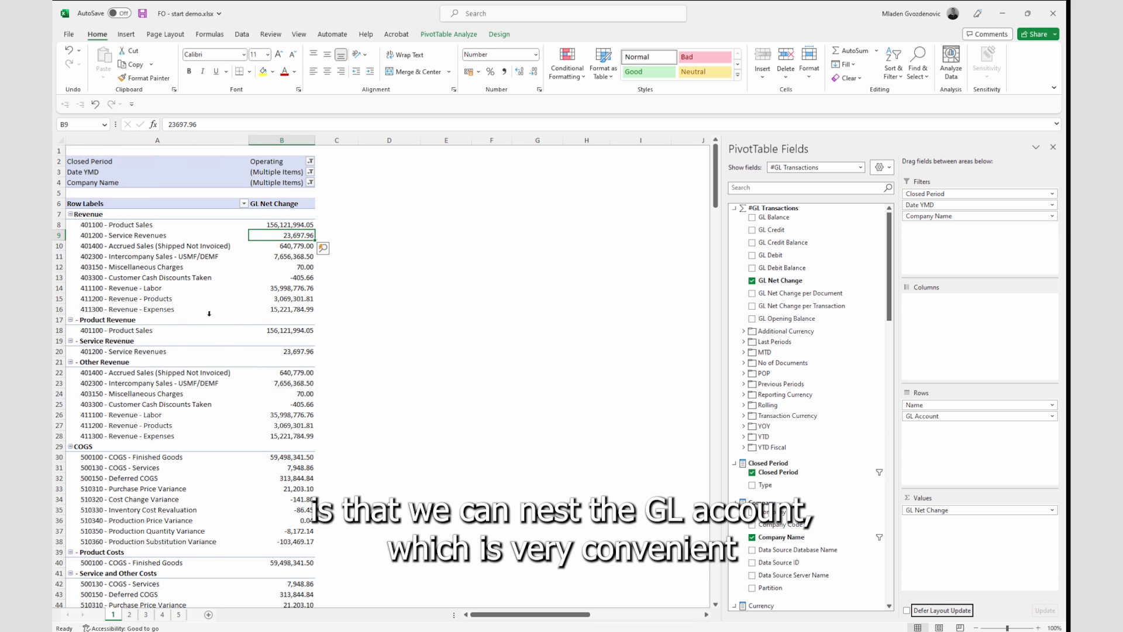
pyautogui.scroll(-13, 209, 314)
pyautogui.scroll(10, 207, 320)
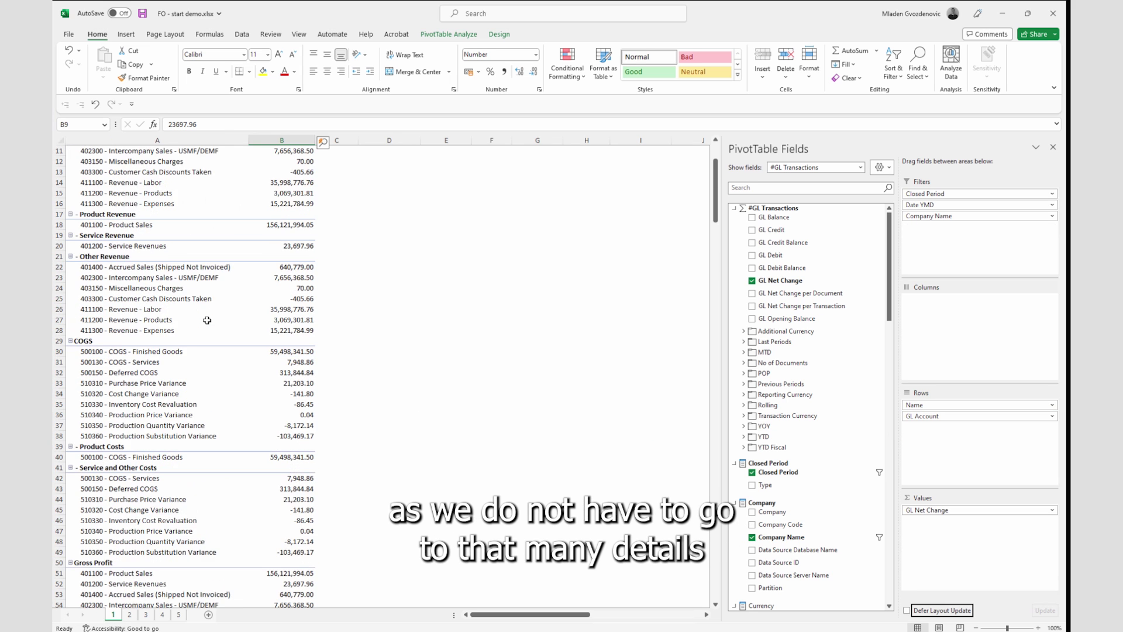
pyautogui.scroll(3, 207, 320)
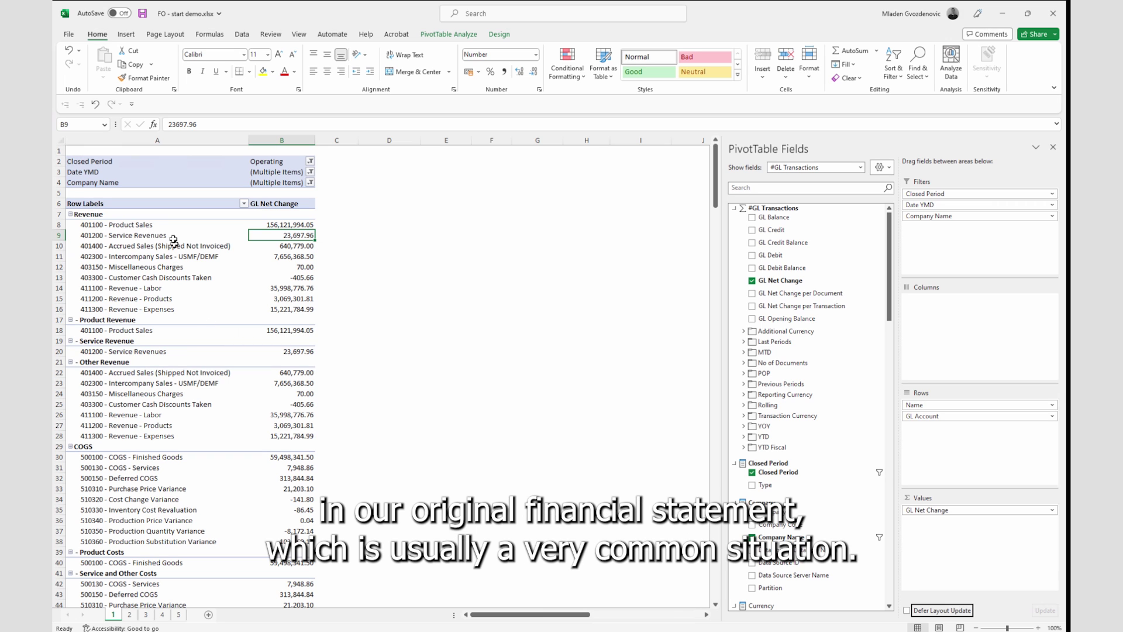
pyautogui.moveTo(945, 415); pyautogui.dragTo(946, 250)
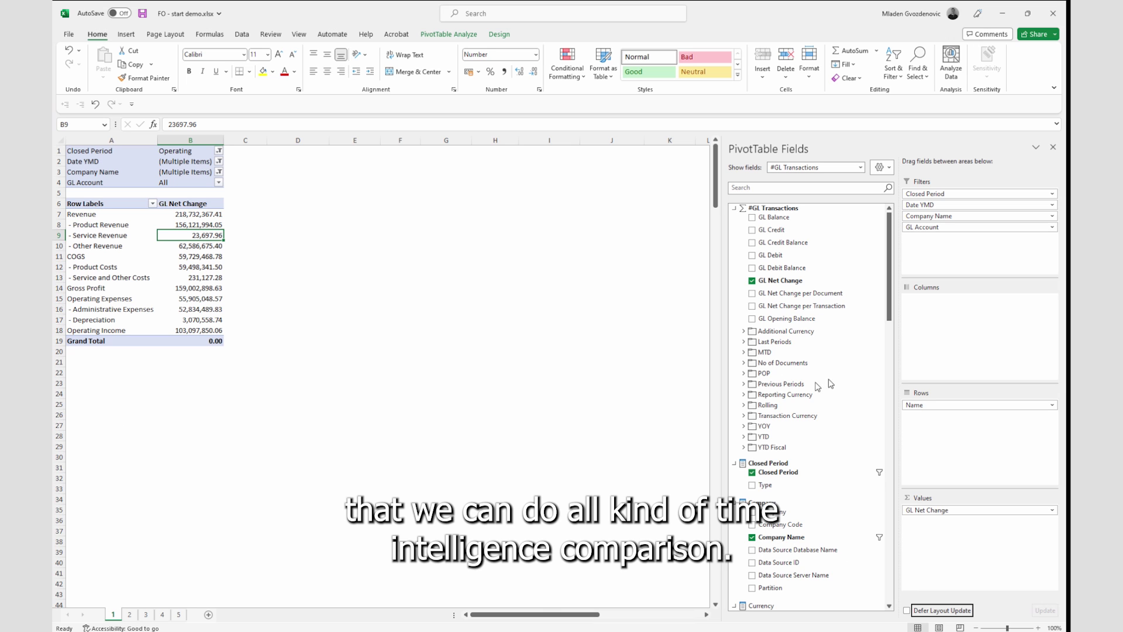
# Step: Expand the YTD and YOY measure folders, then view sheet 2 and sheet 3's monthly pivot
pyautogui.click(744, 436)
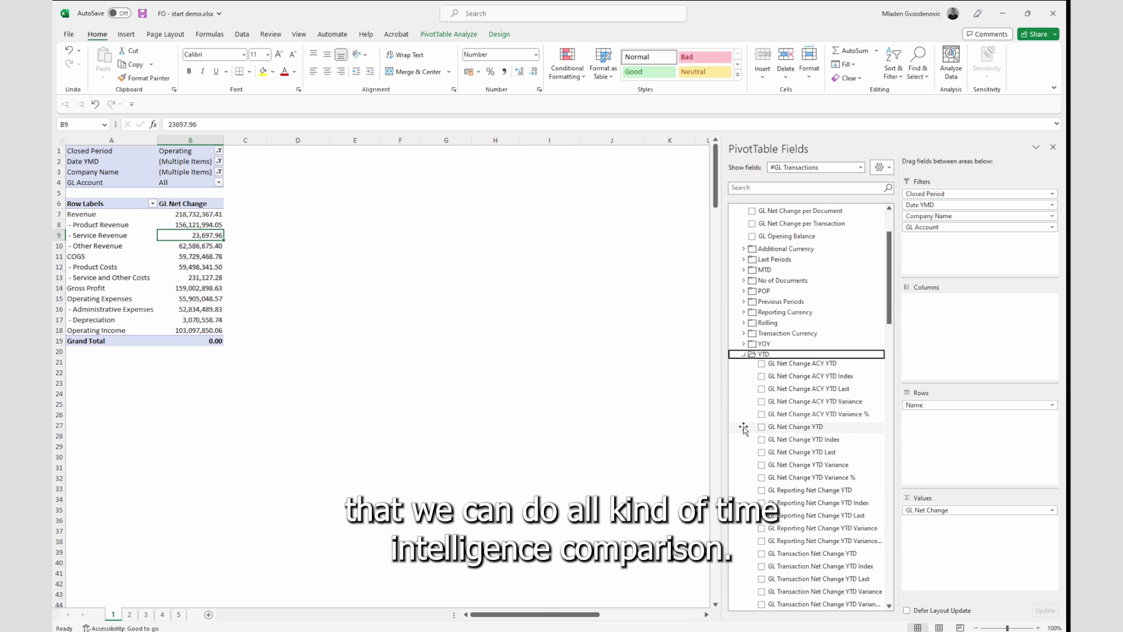
pyautogui.click(744, 343)
pyautogui.click(129, 614)
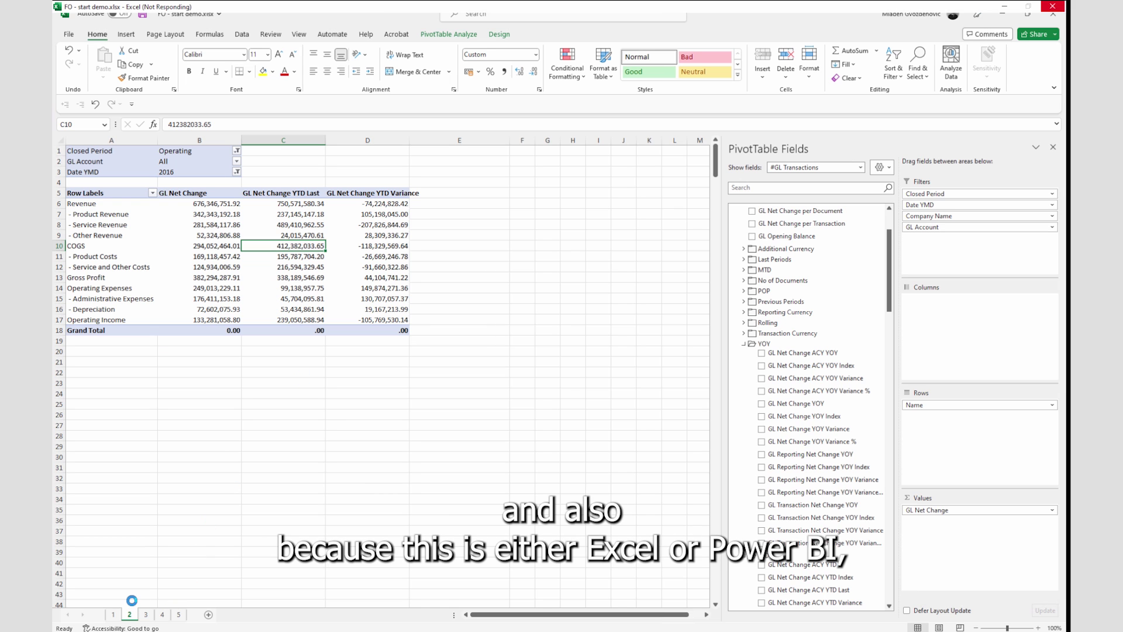
pyautogui.click(144, 615)
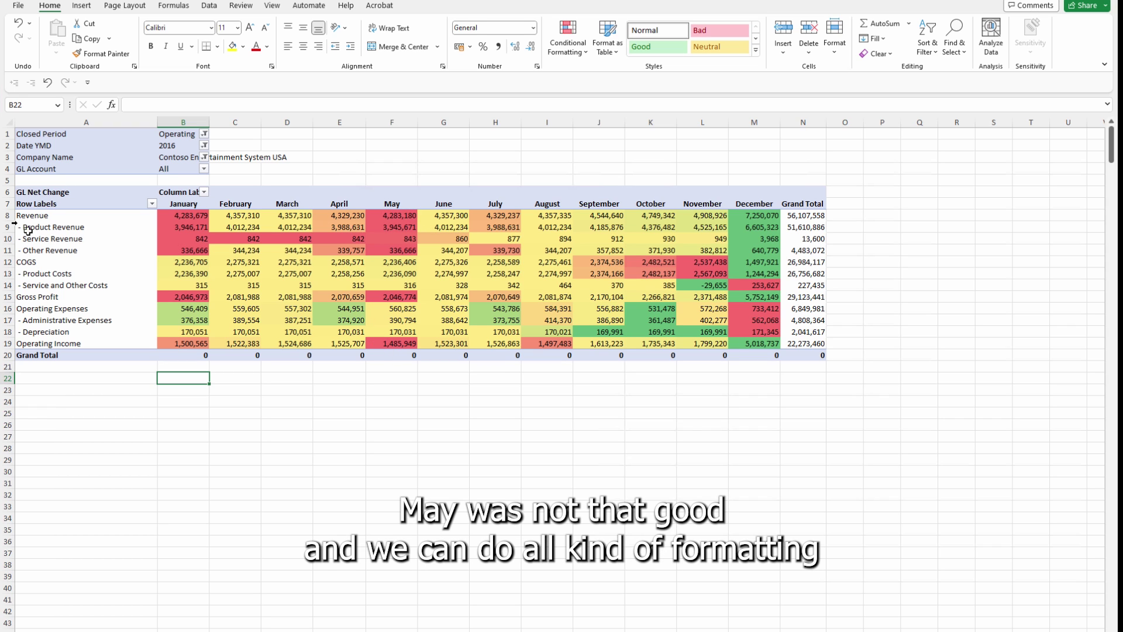
# Step: Make the Revenue, COGS and Operating Income rows bold with thick box borders
pyautogui.click(7, 215)
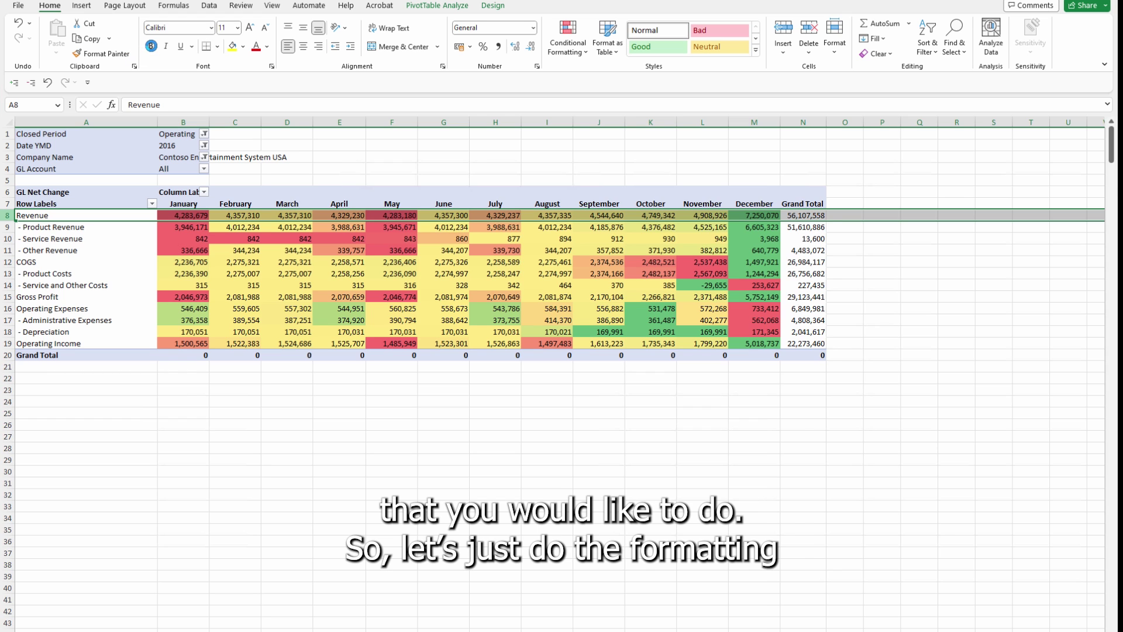
pyautogui.click(151, 46)
pyautogui.click(7, 262)
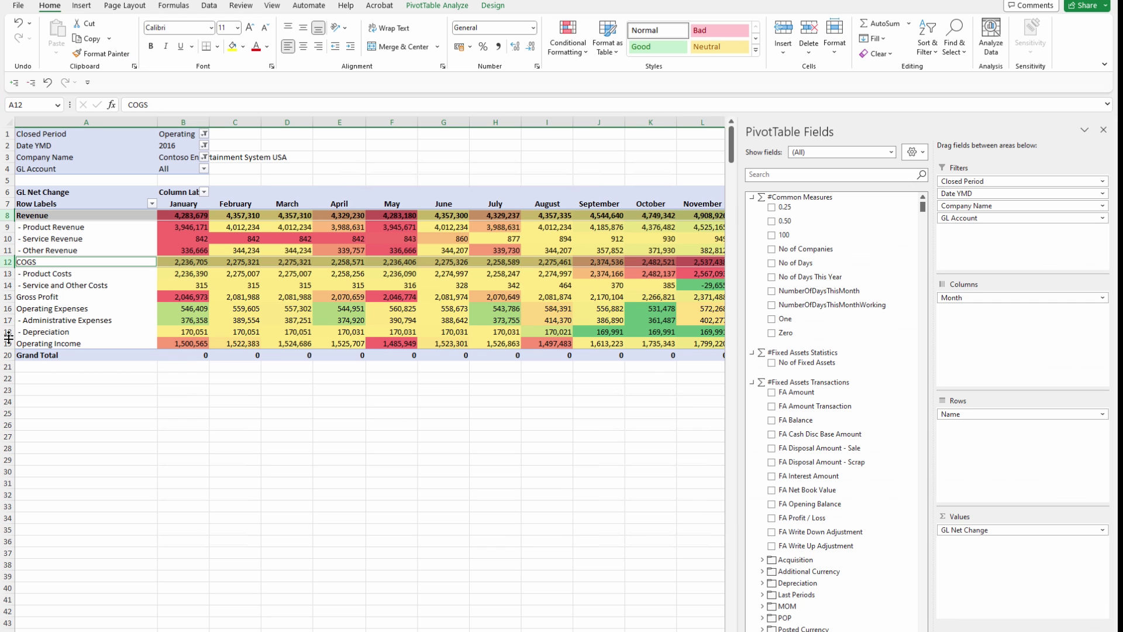
pyautogui.keyDown('ctrl'); pyautogui.click(8, 343); pyautogui.keyUp('ctrl')
pyautogui.click(151, 46)
pyautogui.click(217, 46)
pyautogui.click(240, 194)
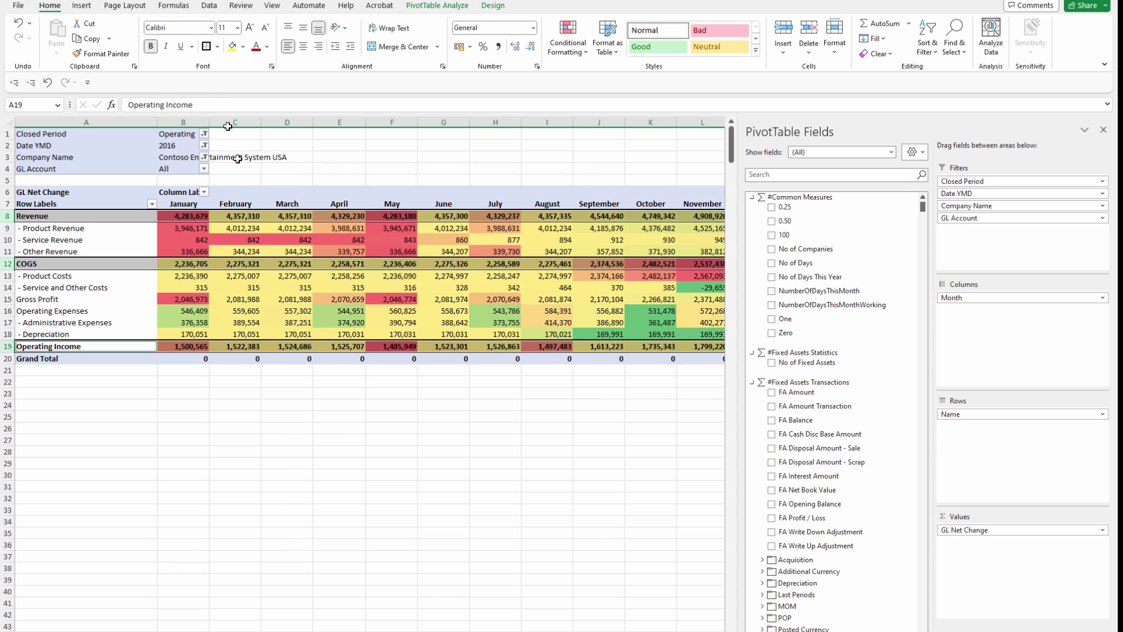
pyautogui.click(340, 157)
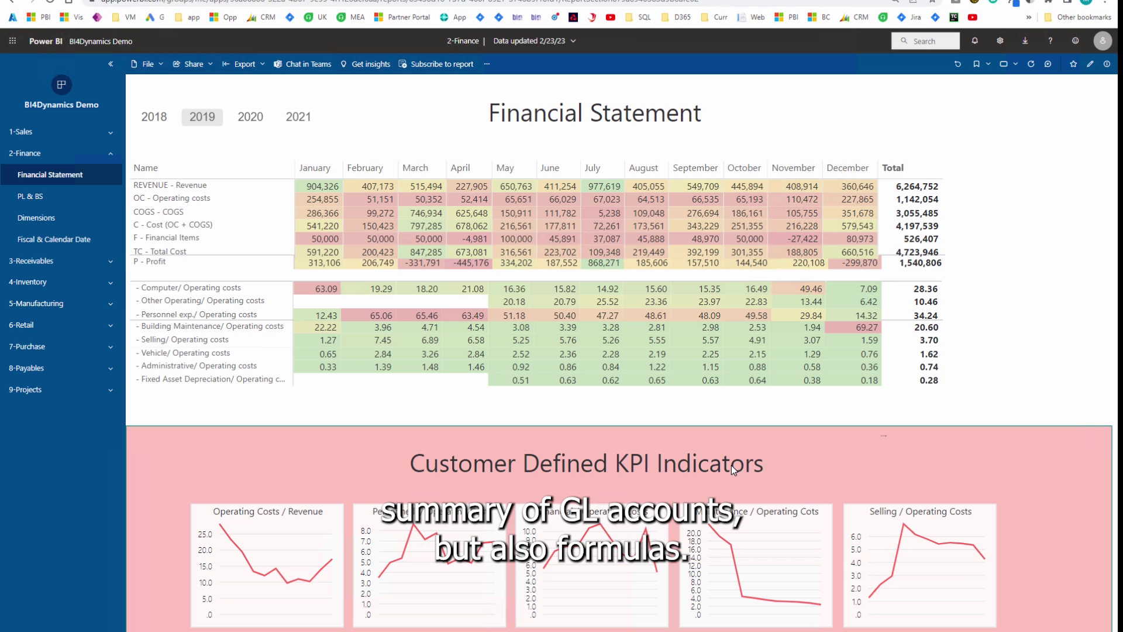
# Step: Go through the PL & BS and Financial Dimensions pages to the Fiscal & Calendar Date report
pyautogui.click(56, 203)
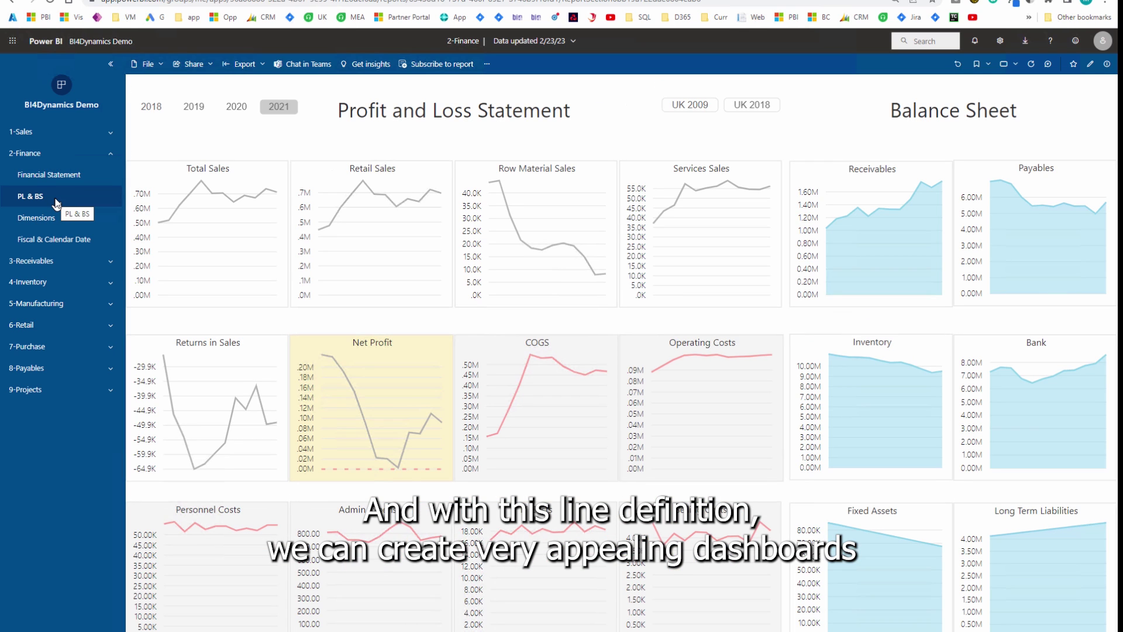
pyautogui.click(46, 220)
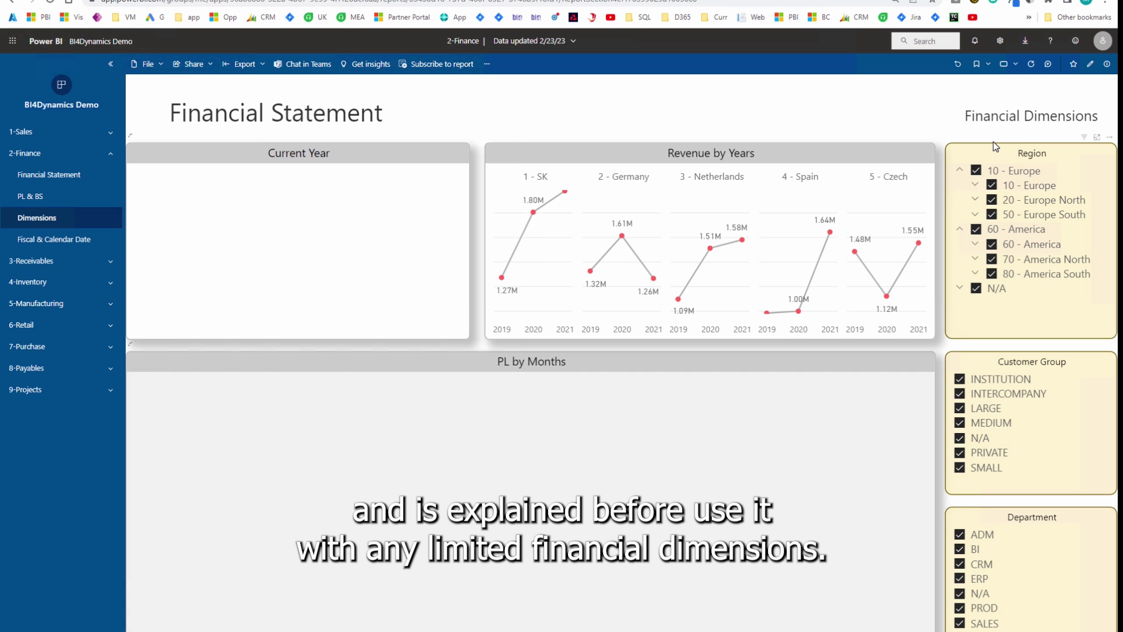
pyautogui.click(56, 245)
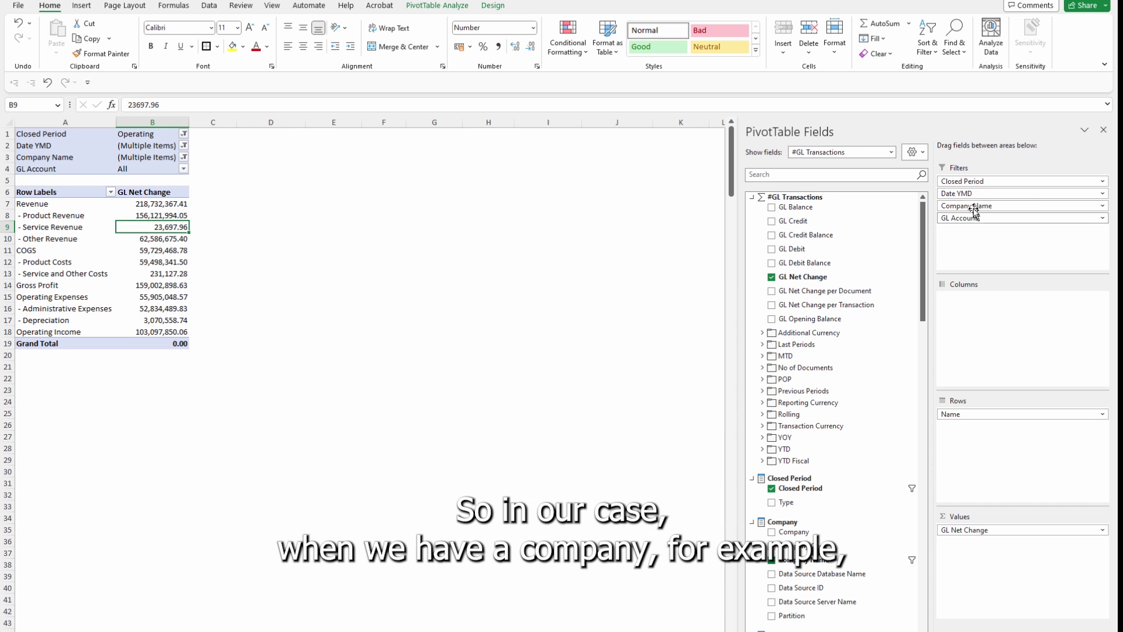
# Step: Put Company Name in Columns with all companies selected, and remove GL Net Change from Values
pyautogui.moveTo(974, 211); pyautogui.dragTo(989, 302)
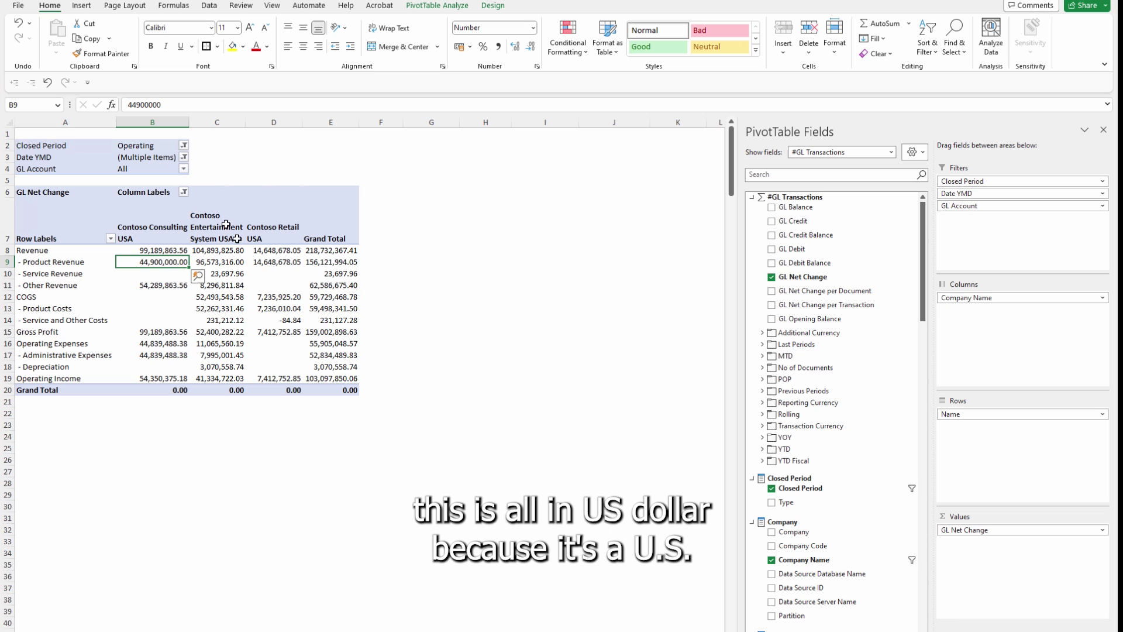
pyautogui.click(184, 193)
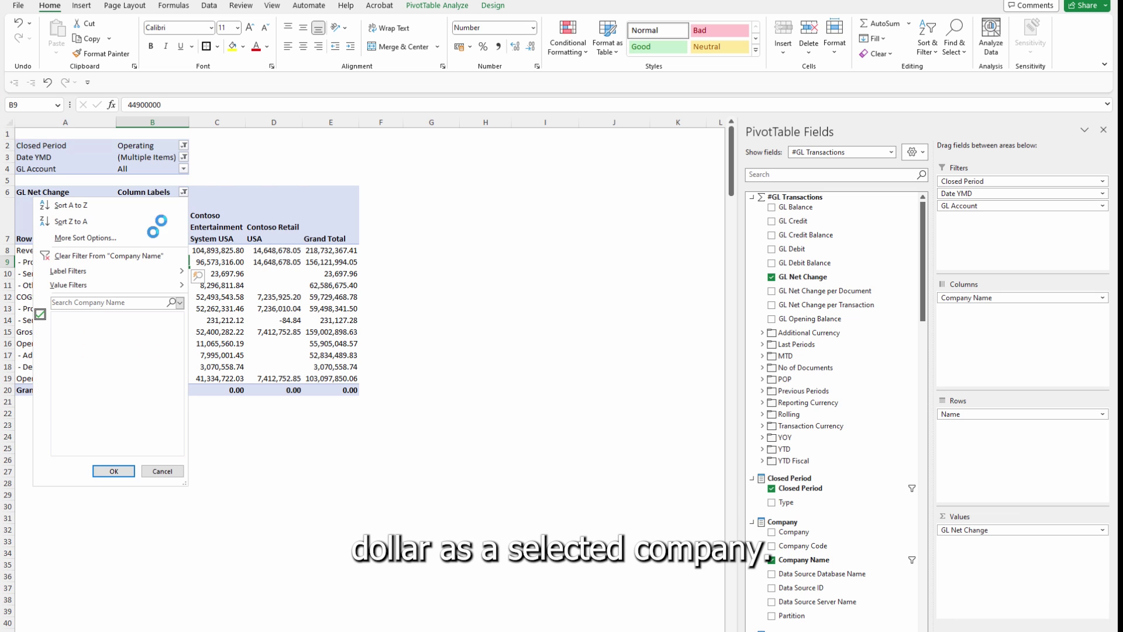
pyautogui.click(67, 317)
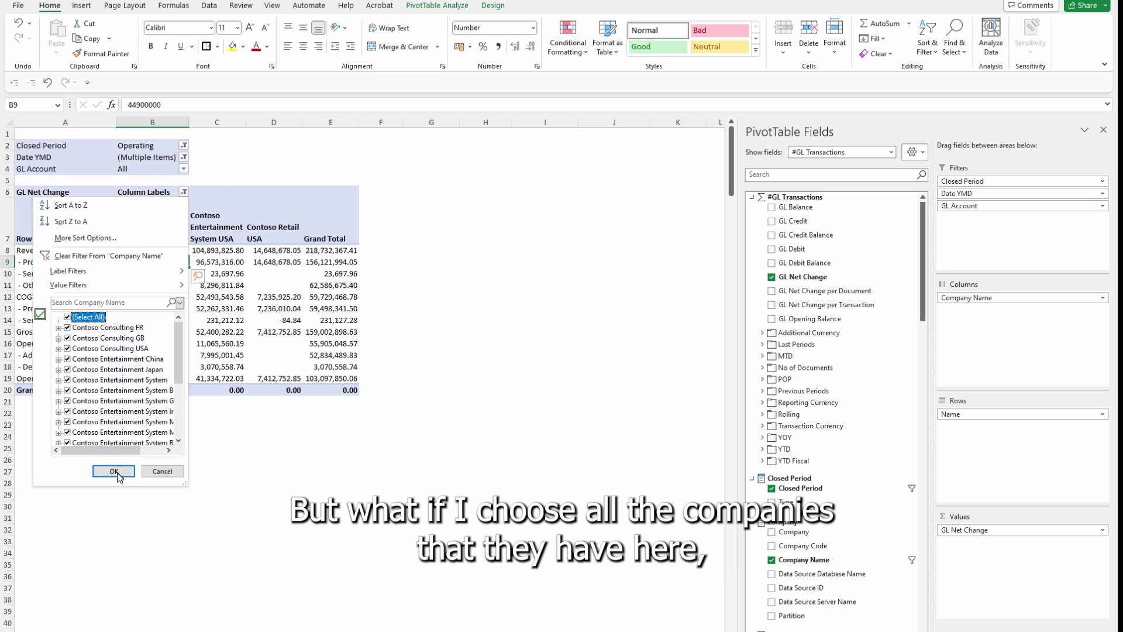
pyautogui.click(115, 472)
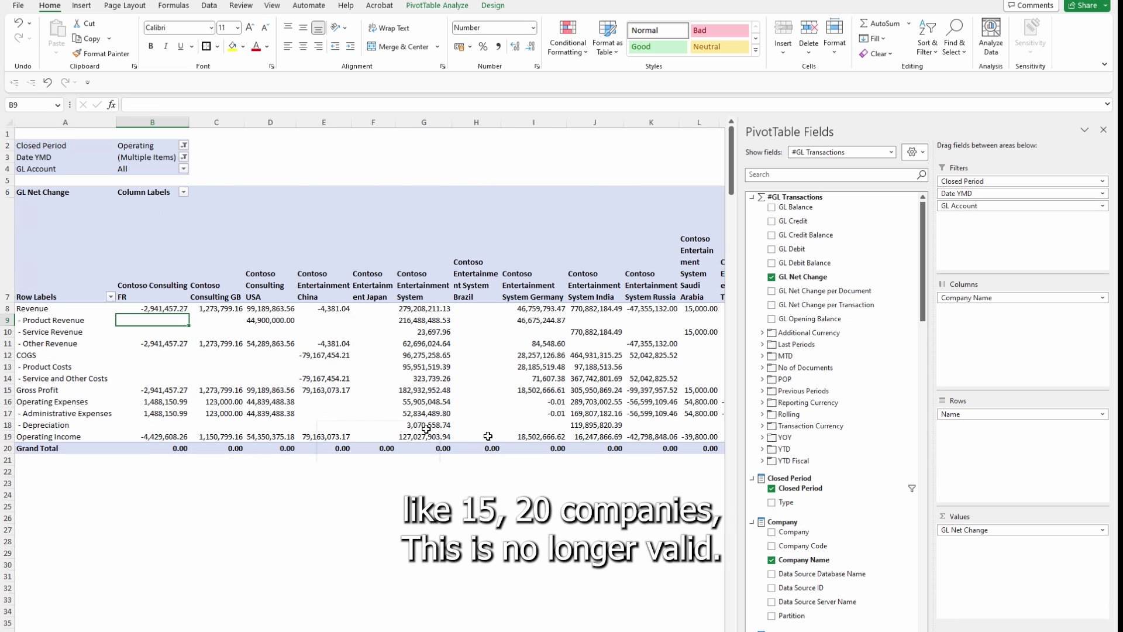
pyautogui.moveTo(965, 530); pyautogui.dragTo(632, 547)
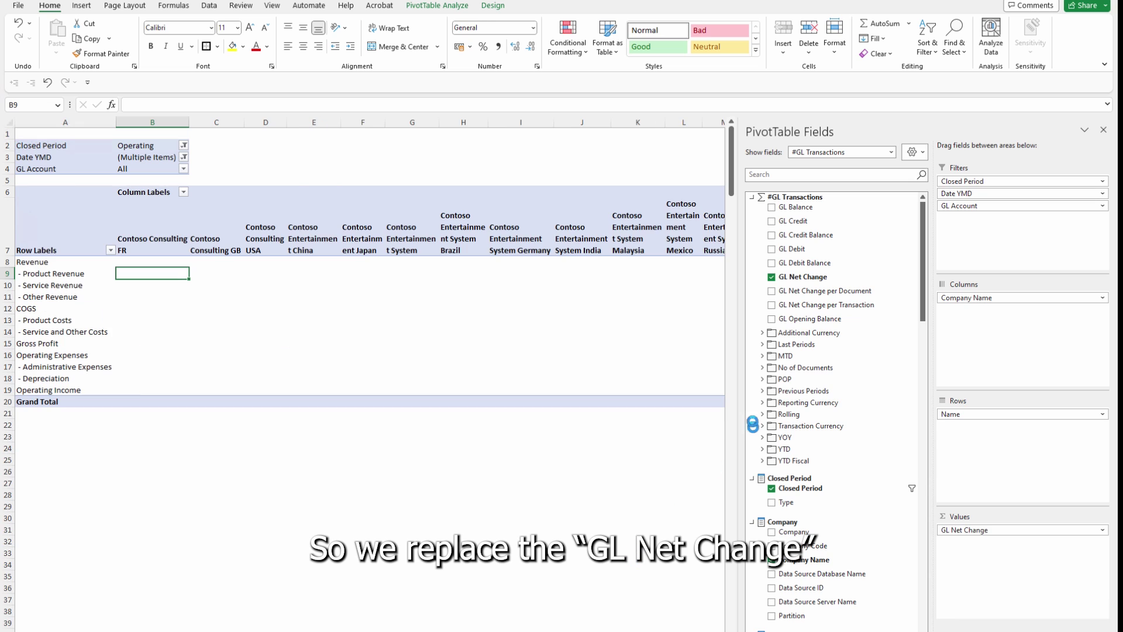
# Step: Add GL Net Change ACY from the Additional Currency group as the pivot values
pyautogui.click(762, 333)
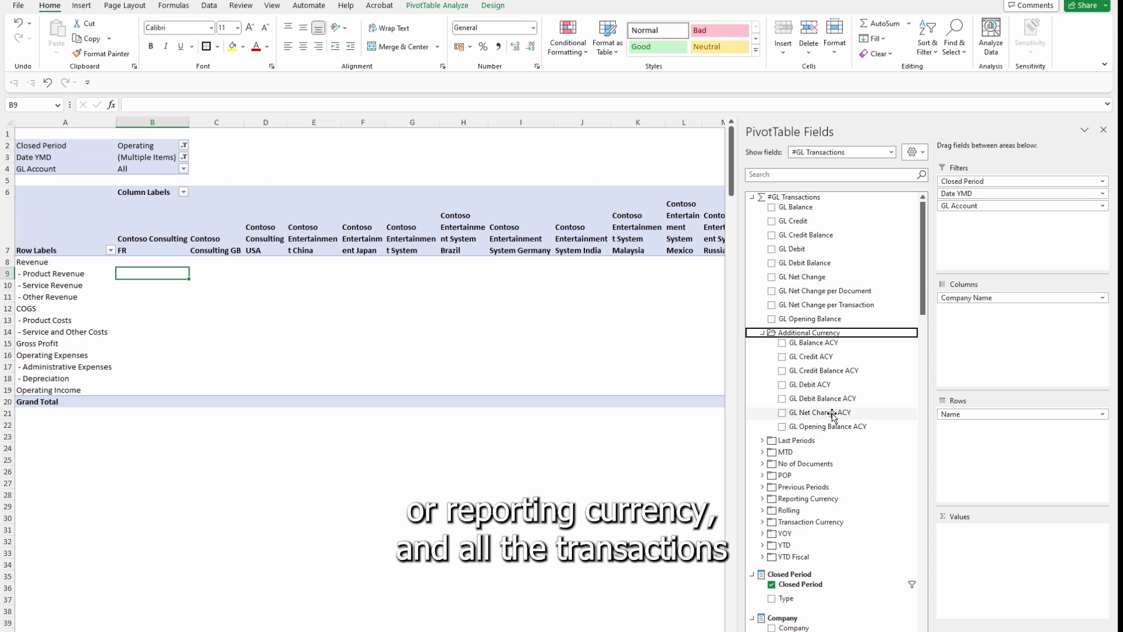
pyautogui.moveTo(833, 413); pyautogui.dragTo(963, 556)
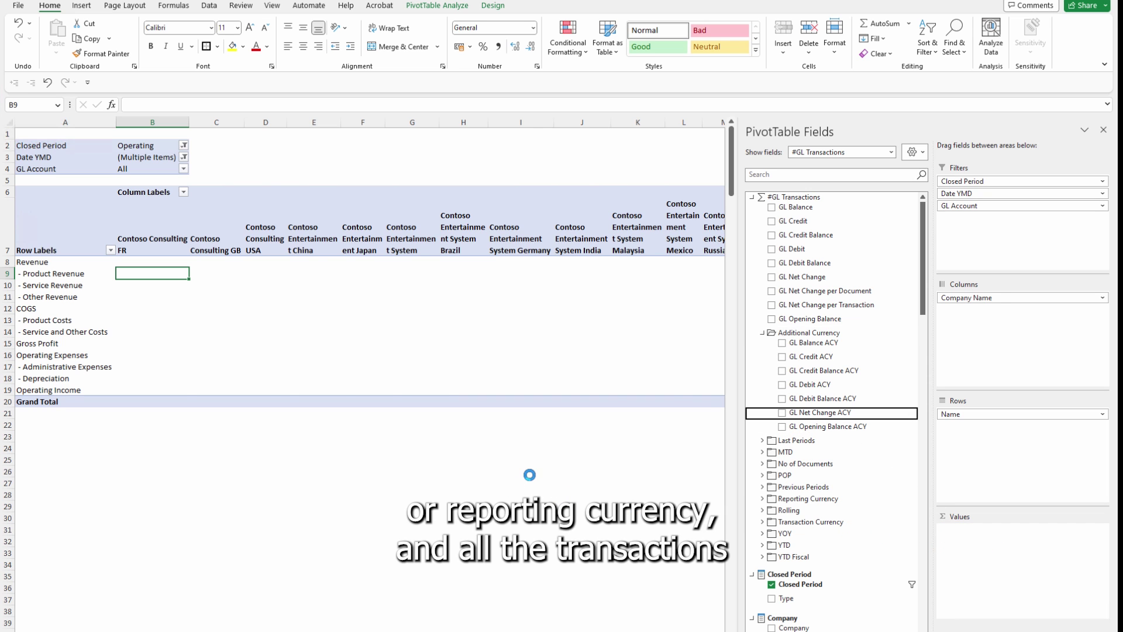
pyautogui.click(534, 448)
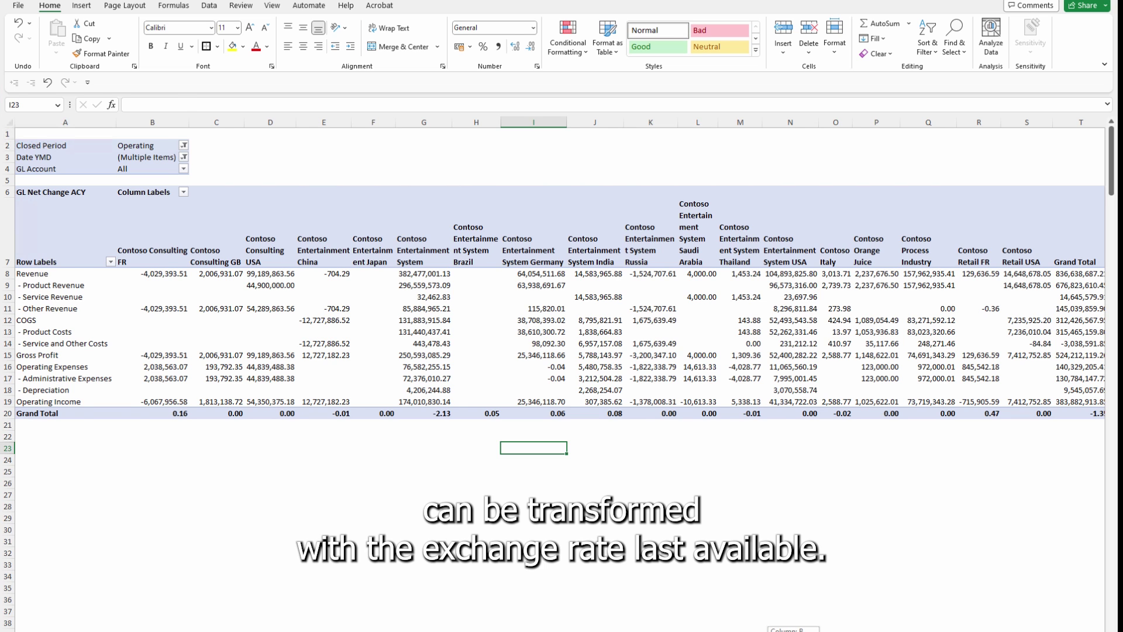
pyautogui.moveTo(793, 631); pyautogui.dragTo(796, 630)
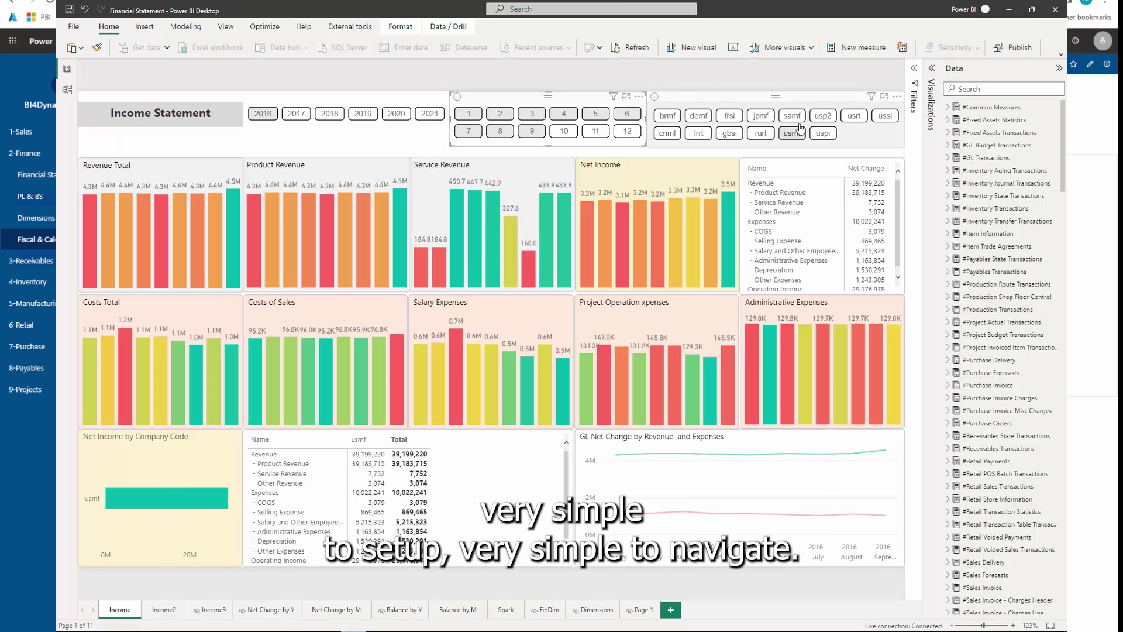
# Step: Add usrt to the usmf company slicer selection and view the Income2 page
pyautogui.keyDown('ctrl'); pyautogui.click(854, 115); pyautogui.keyUp('ctrl')
pyautogui.click(161, 615)
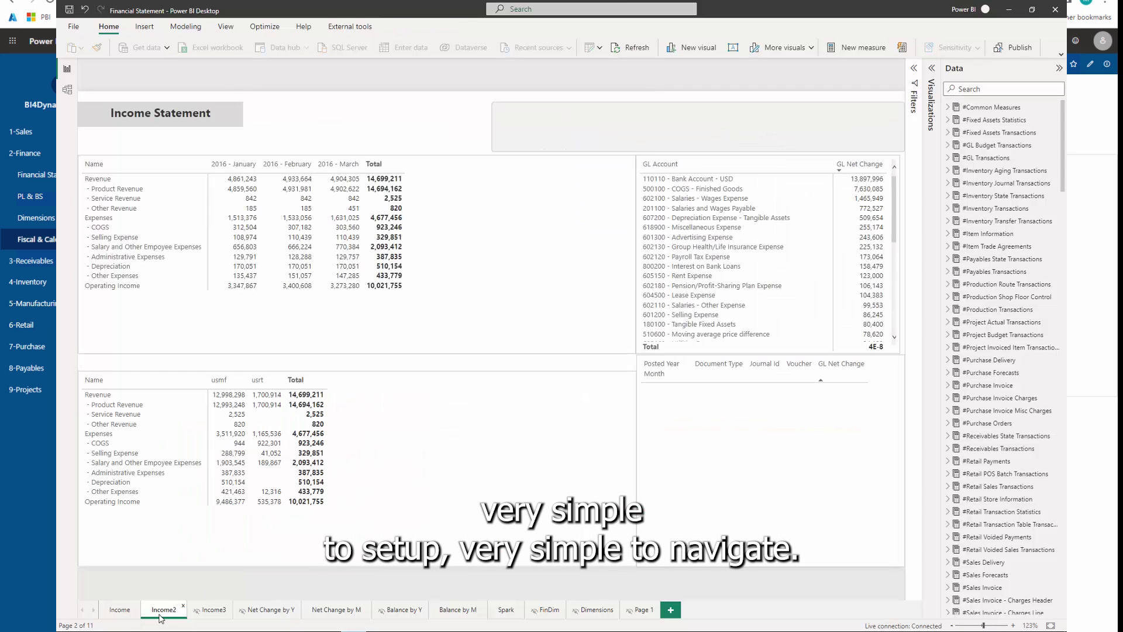